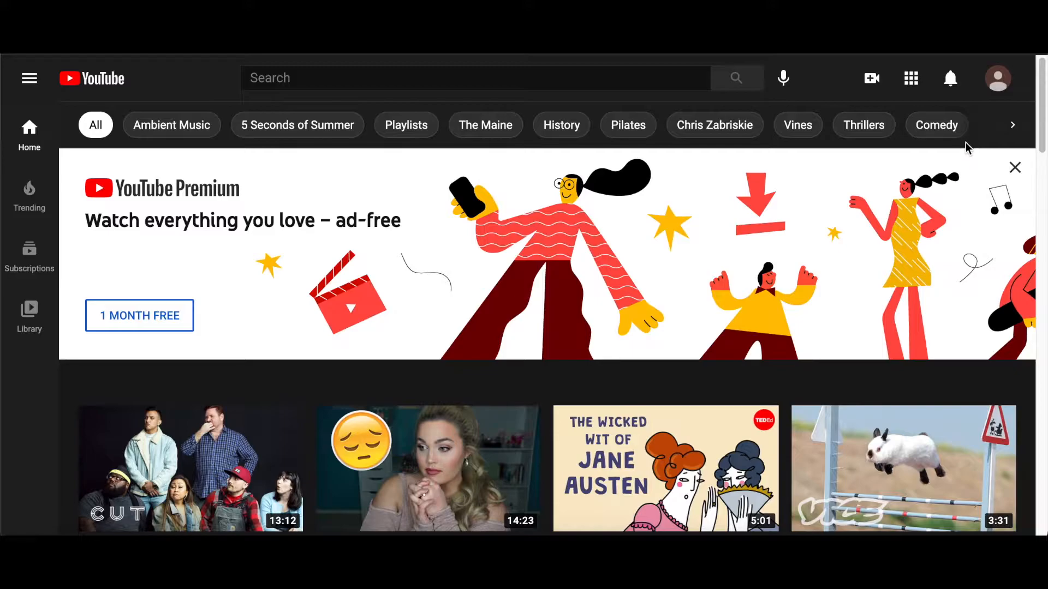
Open YouTube Studio from the account menu
click(994, 82)
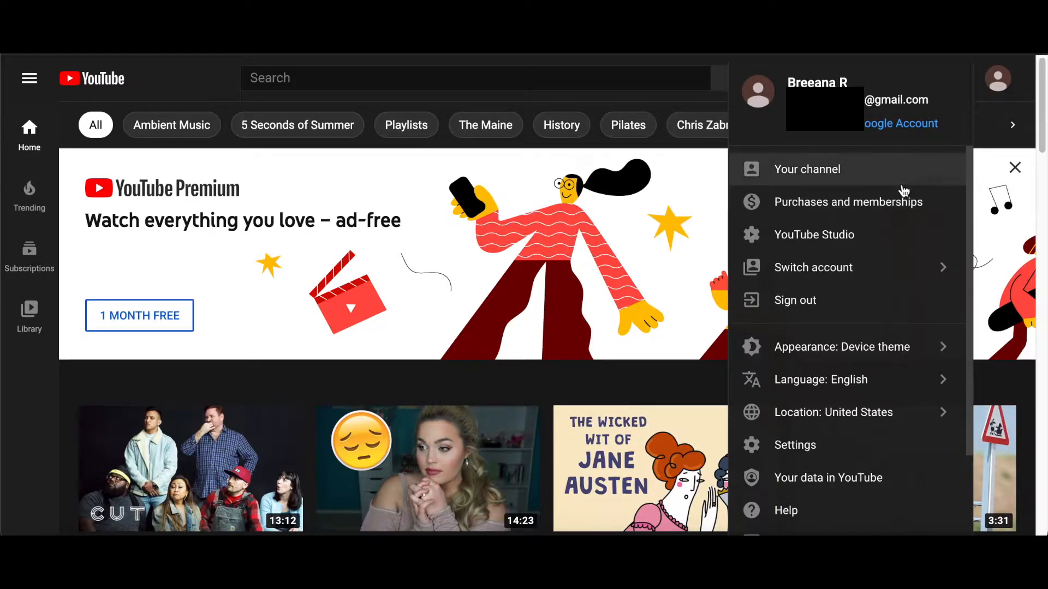
click(875, 242)
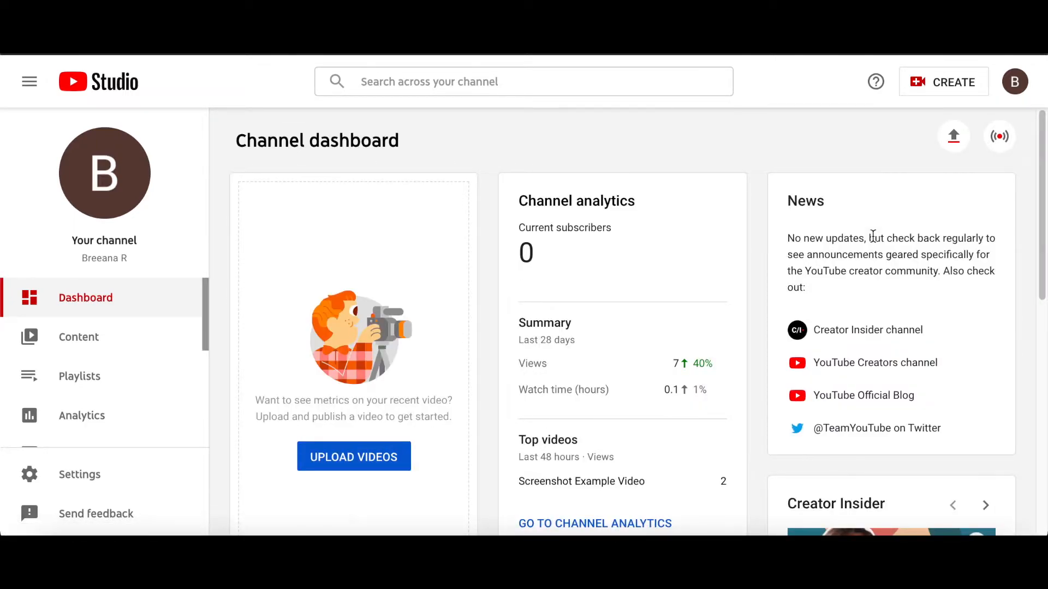
Start a new video upload and pick Example Video.mp4 from the DS Internship folder
click(954, 84)
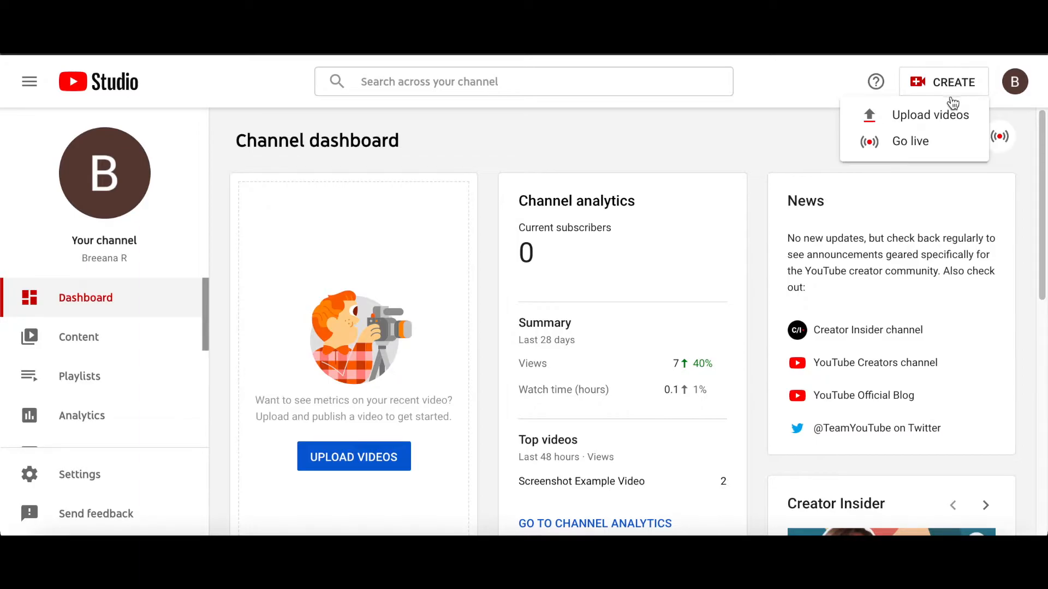
click(951, 117)
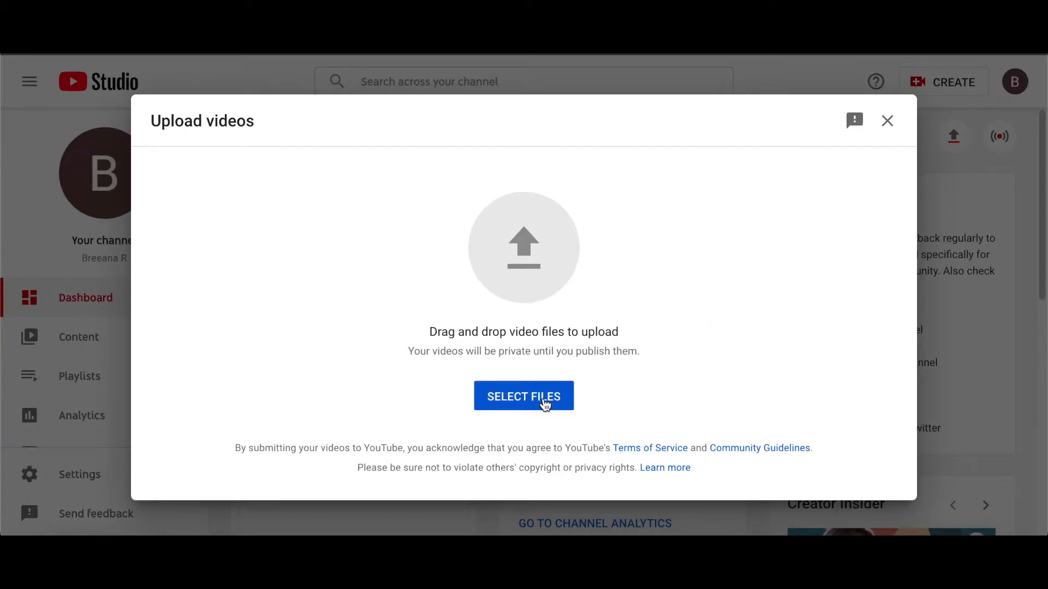
click(544, 404)
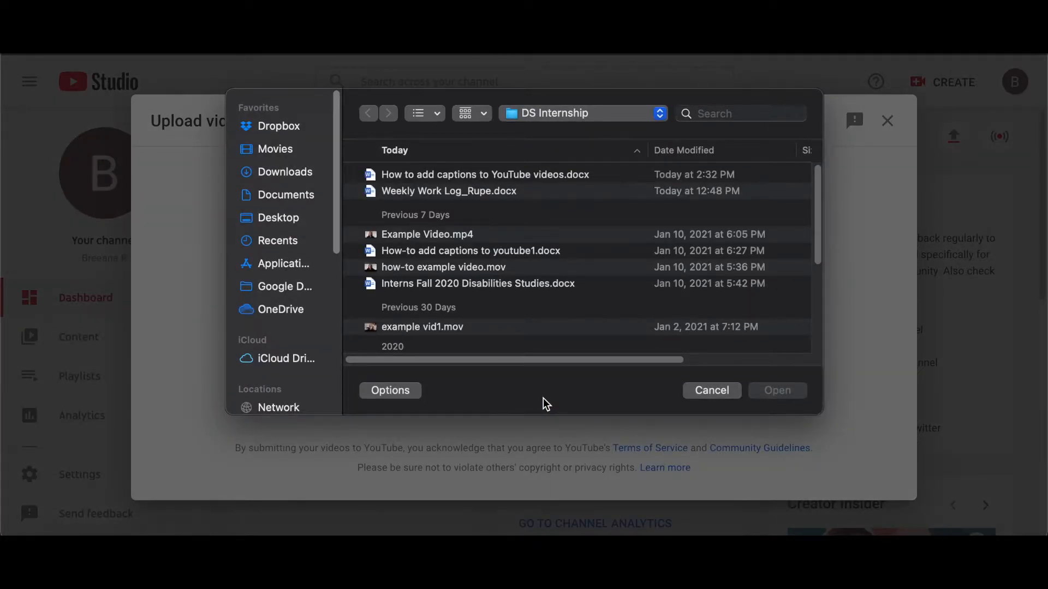
click(460, 235)
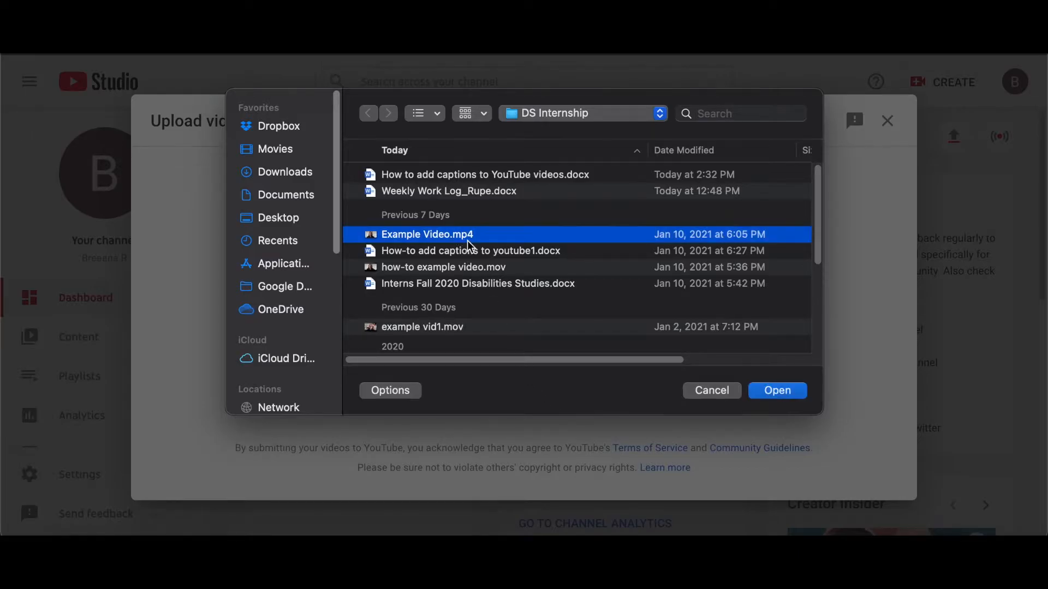
click(777, 390)
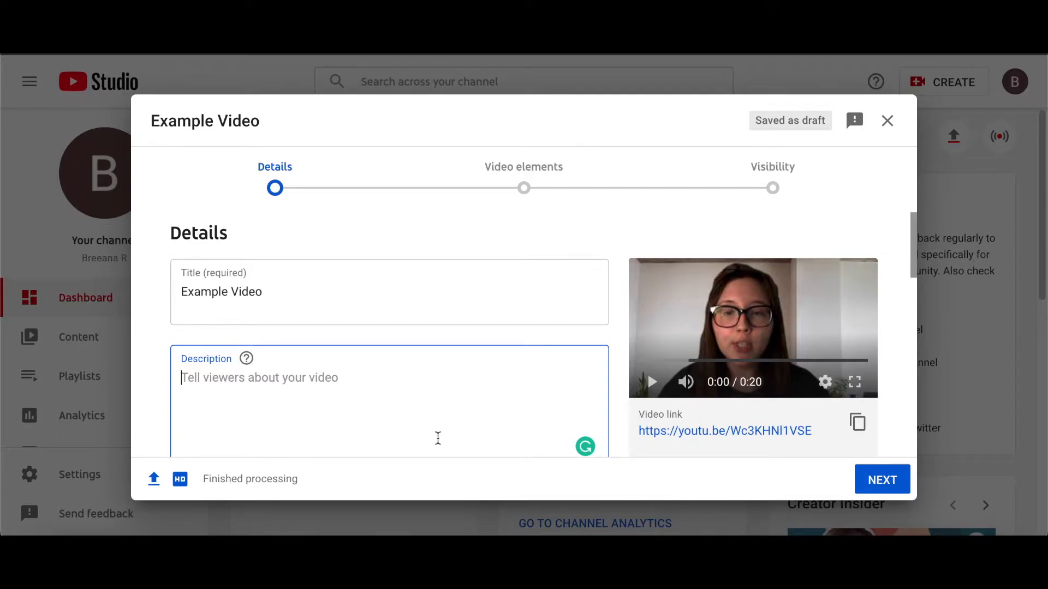
Enter the description "This is an example." for the video
text(Th)
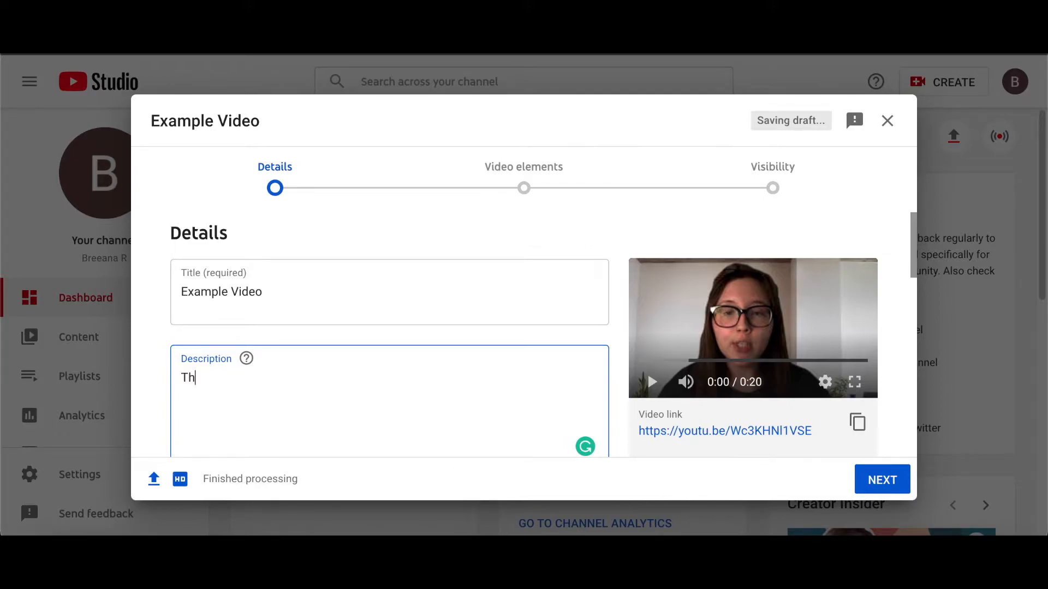
text(is is an example.)
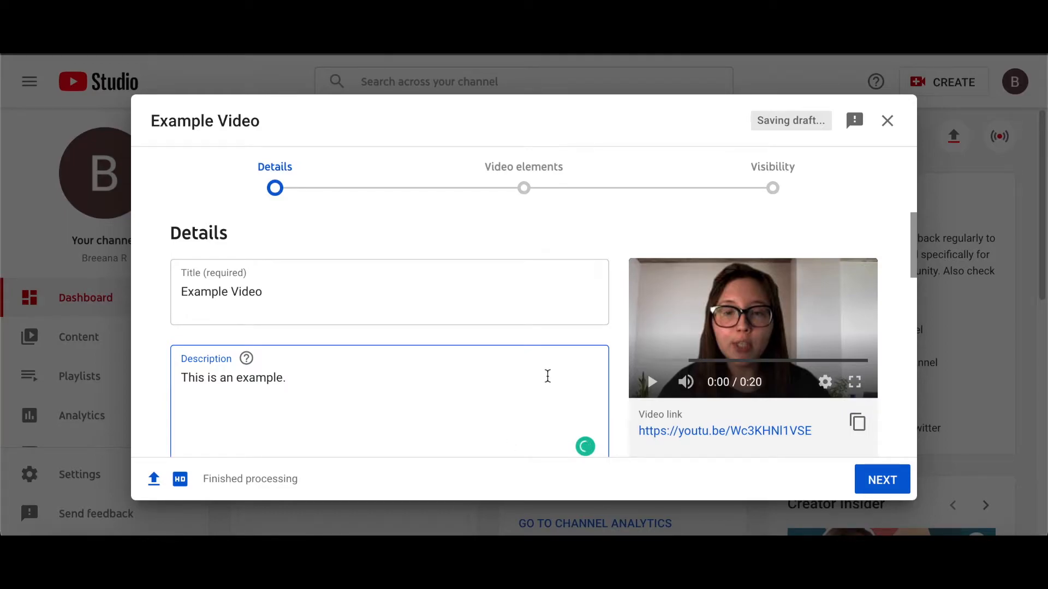
Upload a custom thumbnail image from the Desktop folder
scroll(548, 376, down, 1)
scroll(547, 375, down, 6)
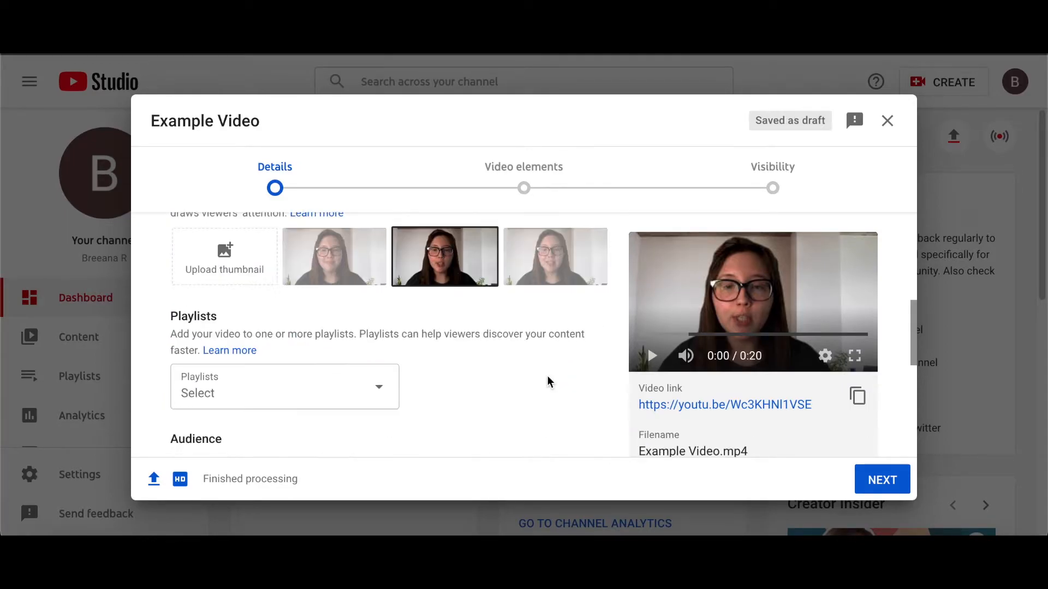
scroll(548, 375, up, 1)
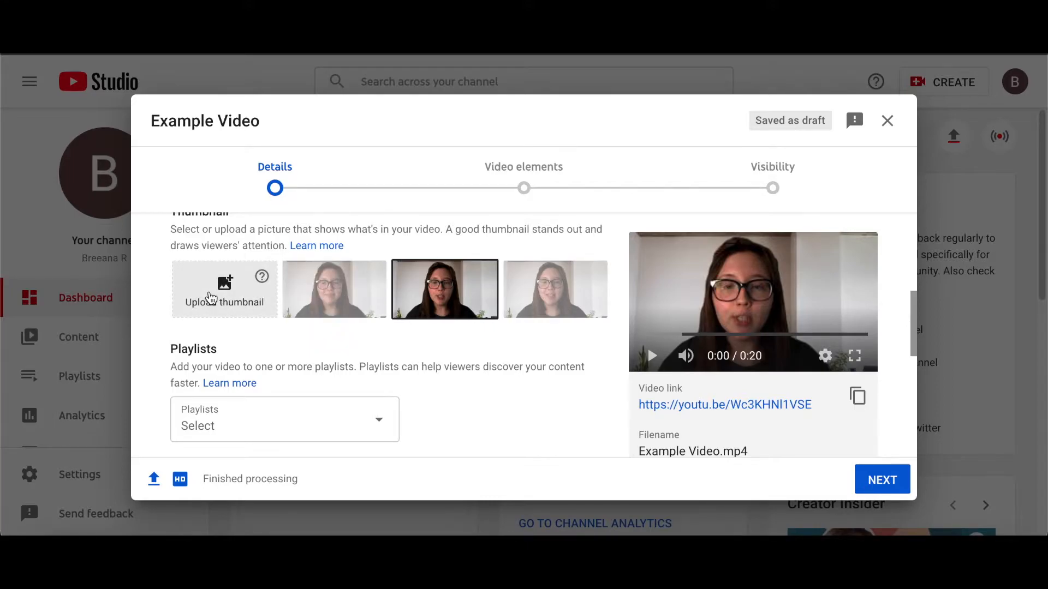
click(212, 298)
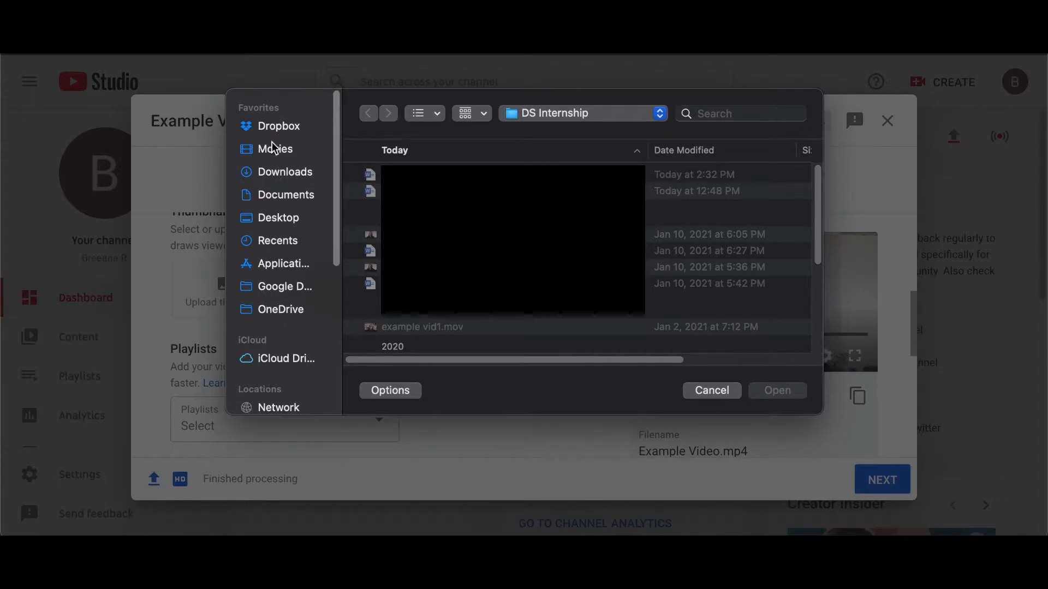
click(278, 218)
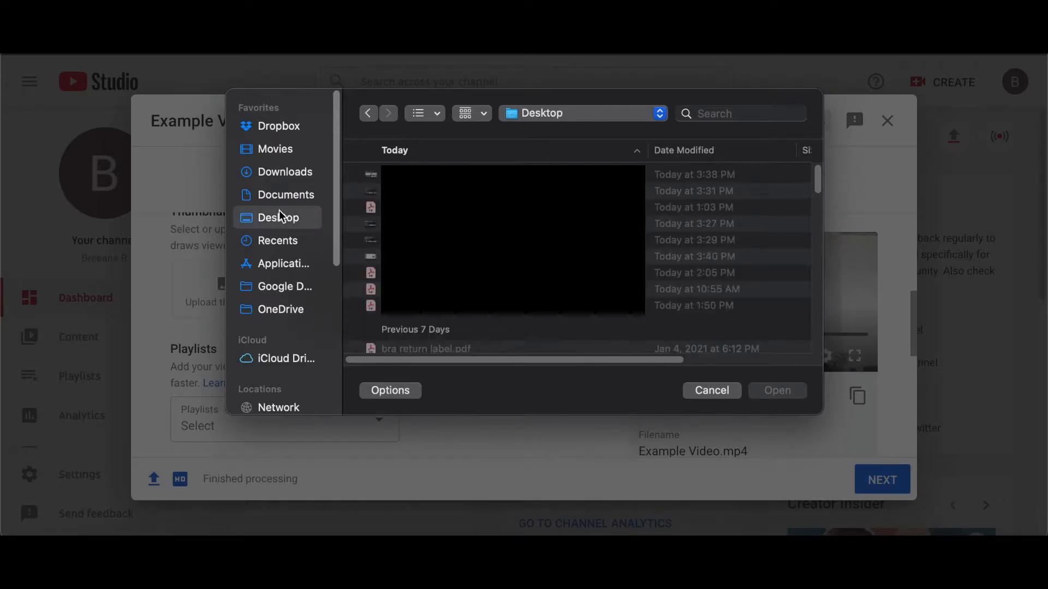
scroll(578, 257, down, 4)
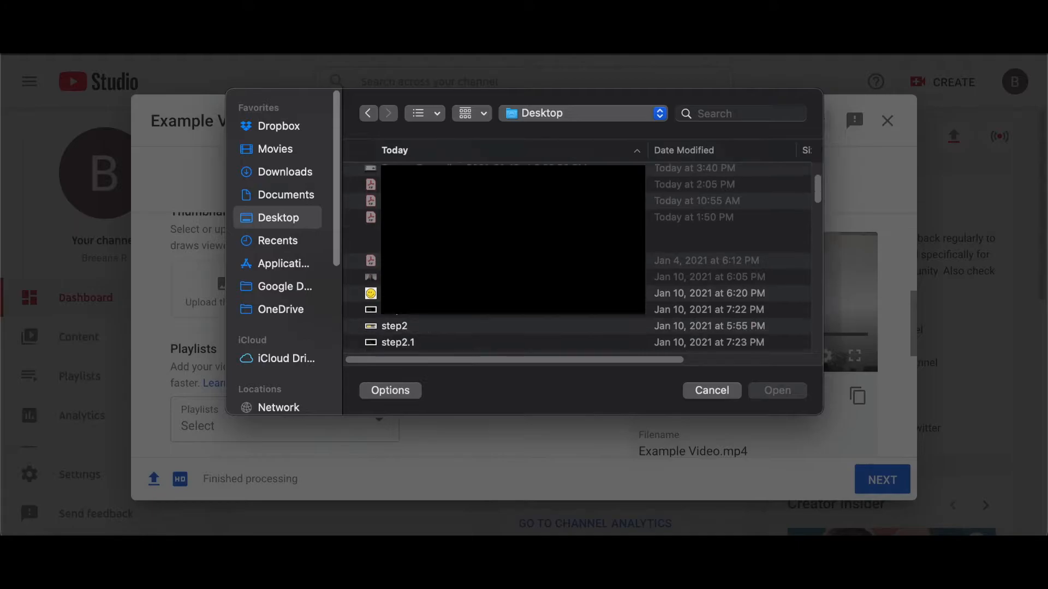
double_click(474, 297)
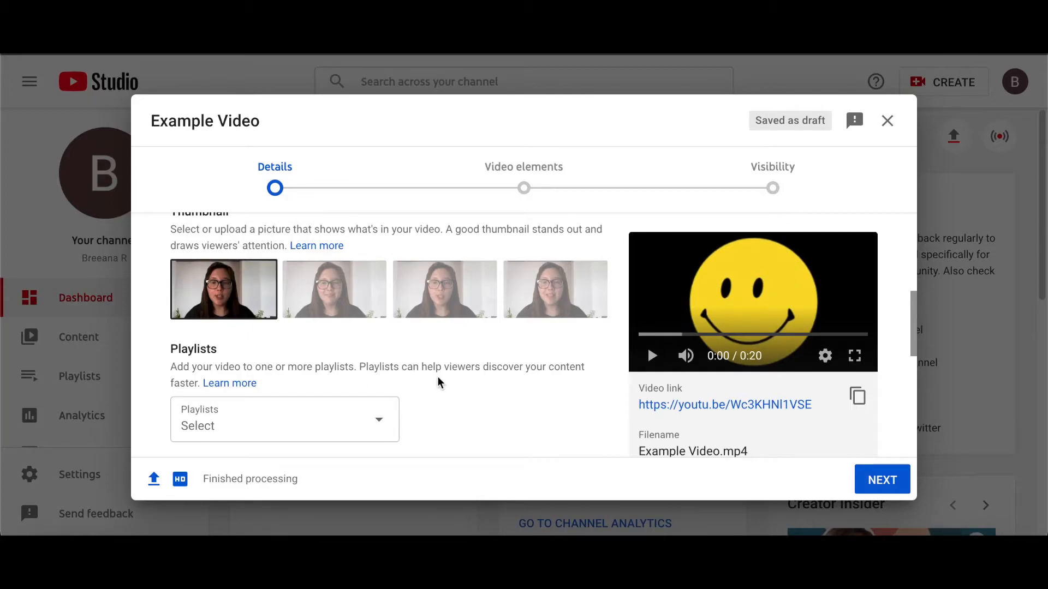
Set the audience to not made for kids
scroll(518, 389, down, 1)
scroll(519, 389, down, 4)
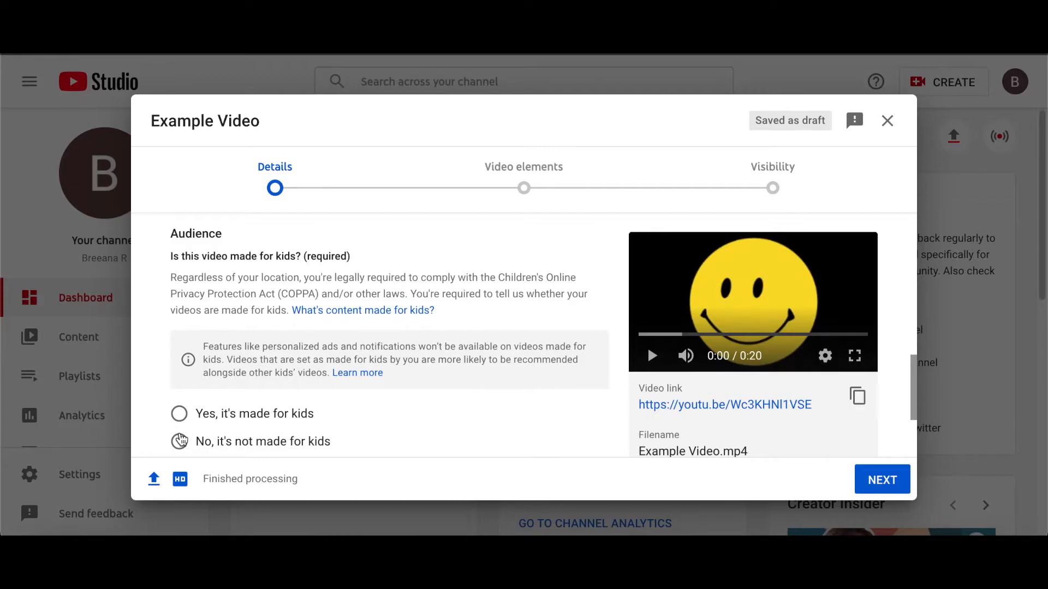
click(183, 442)
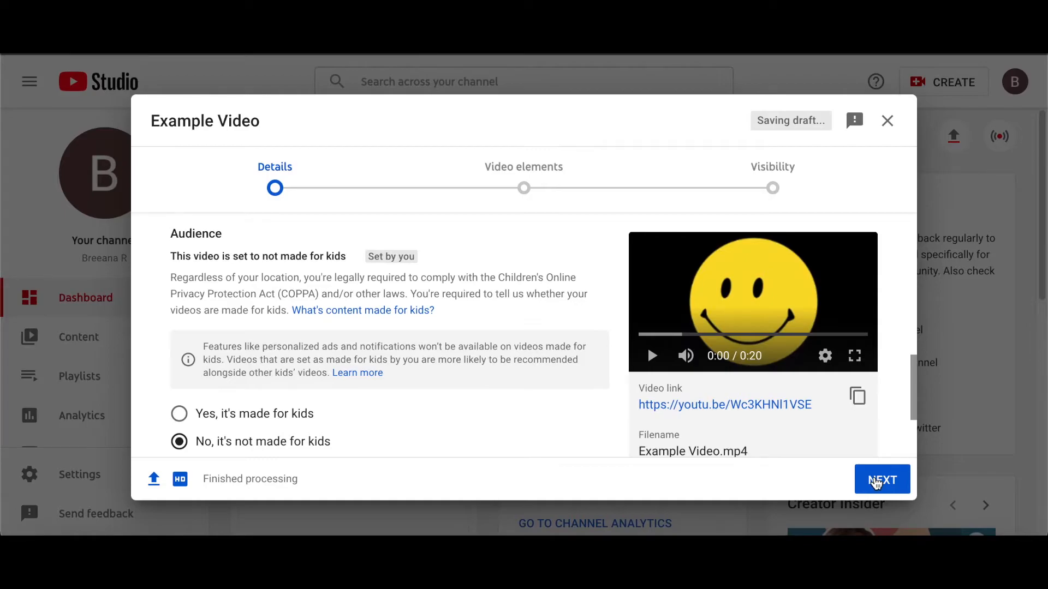
Advance to the Visibility stage, set the video to Unlisted, and save it
click(876, 483)
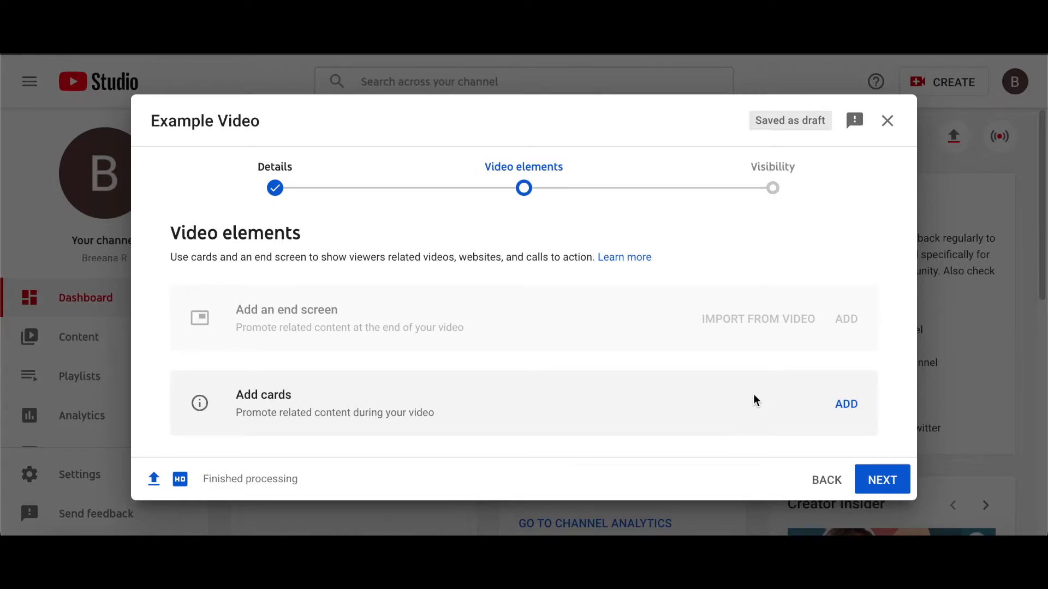
click(877, 481)
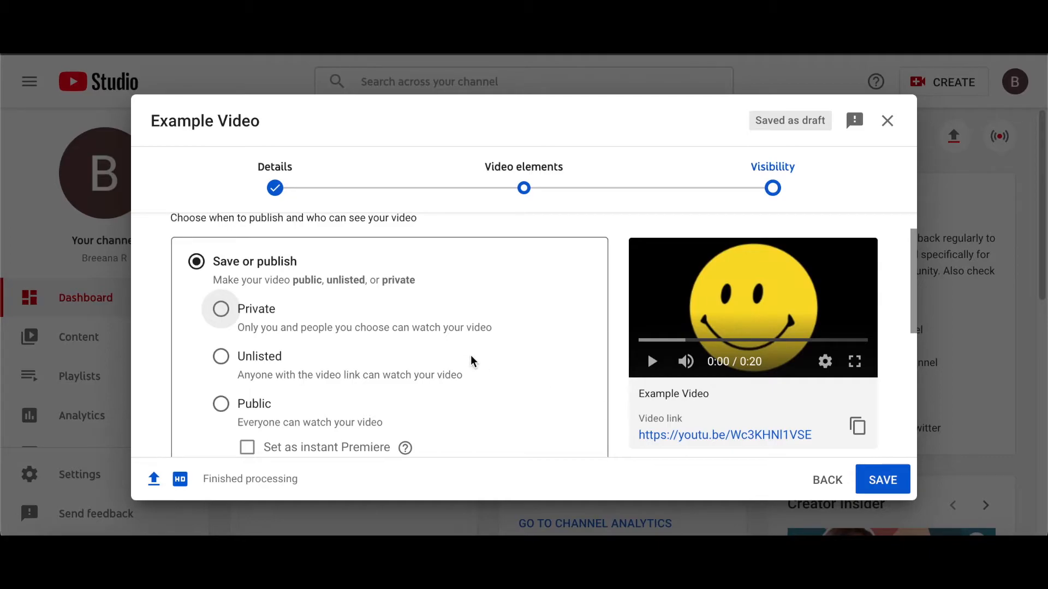
scroll(474, 361, up, 1)
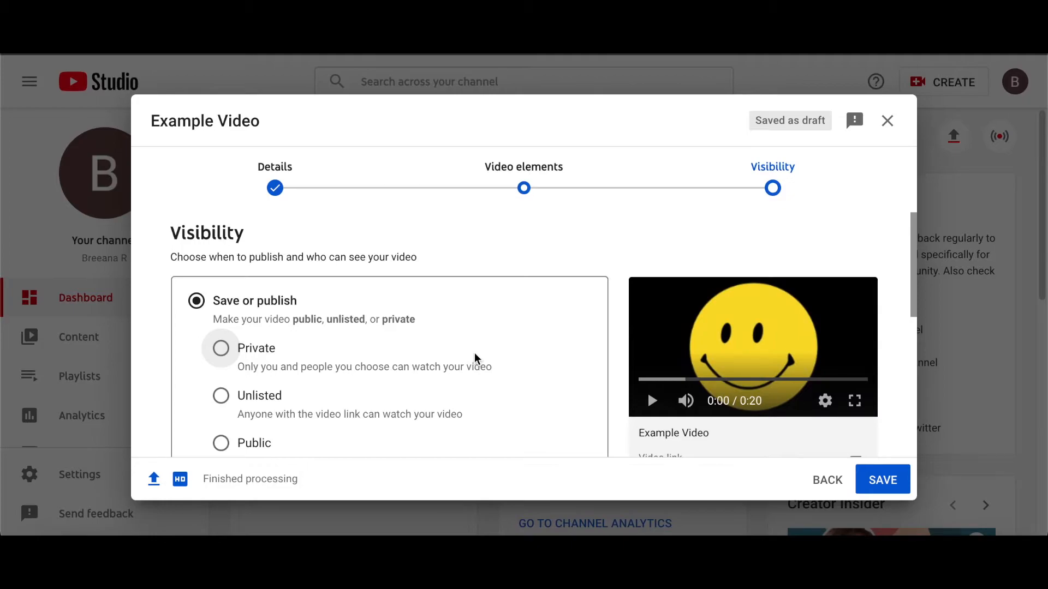
scroll(475, 355, down, 1)
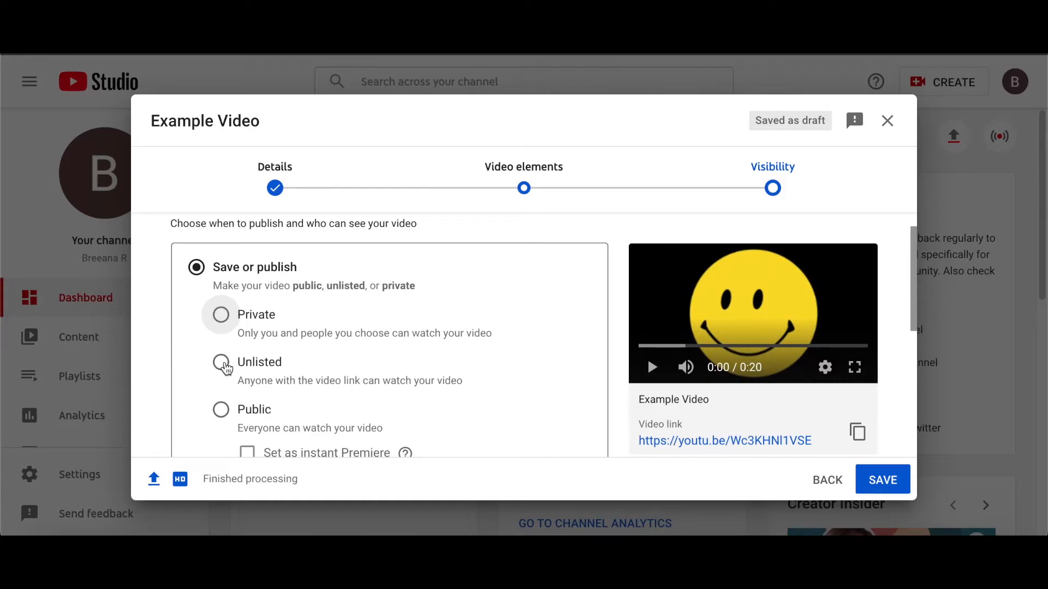
click(224, 364)
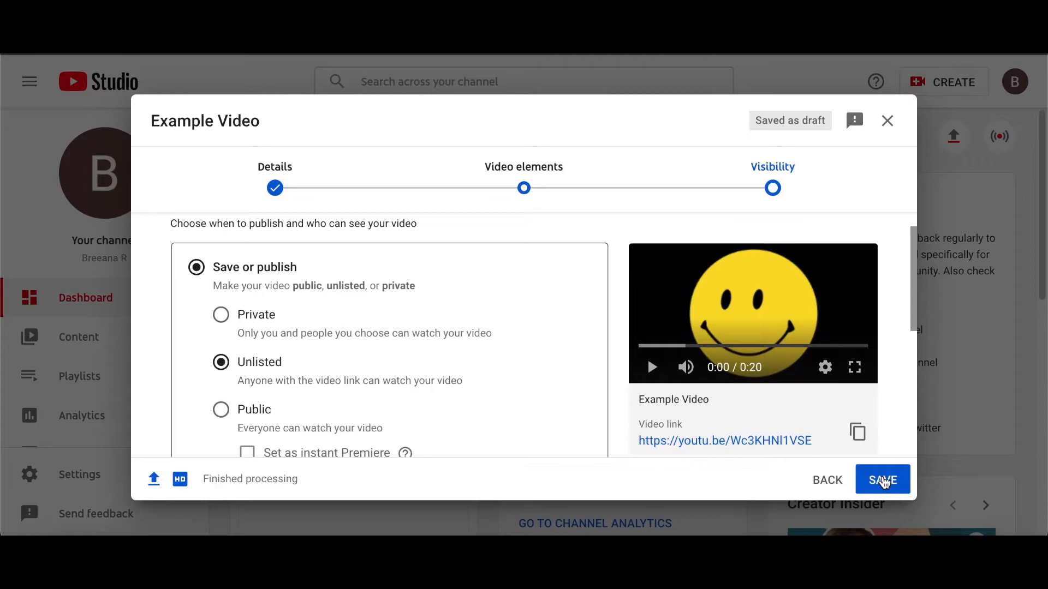
click(884, 483)
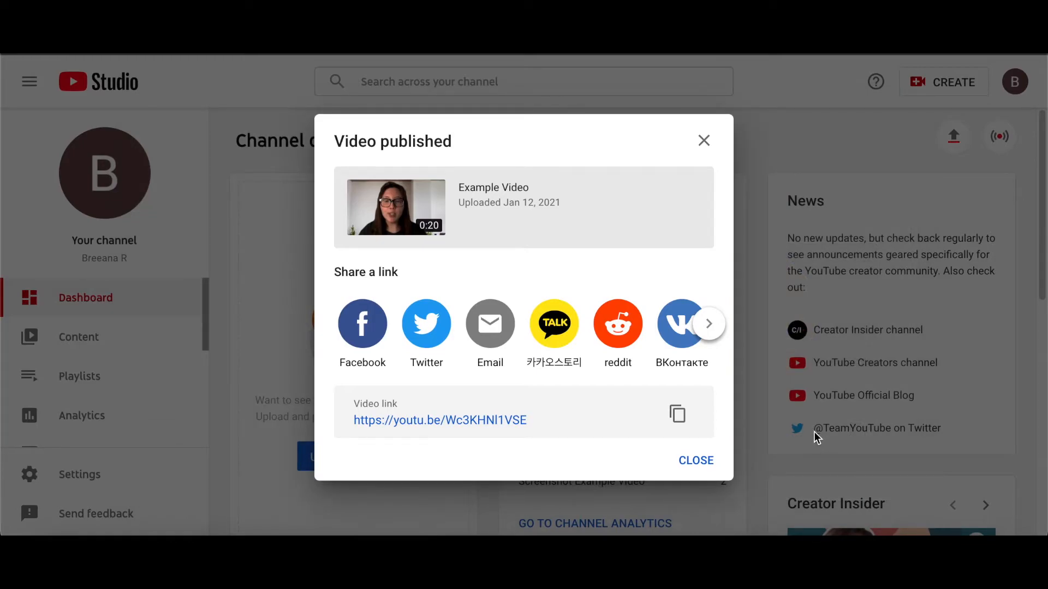
Close the published dialog and open the details of Example Video from the channel content list
click(701, 462)
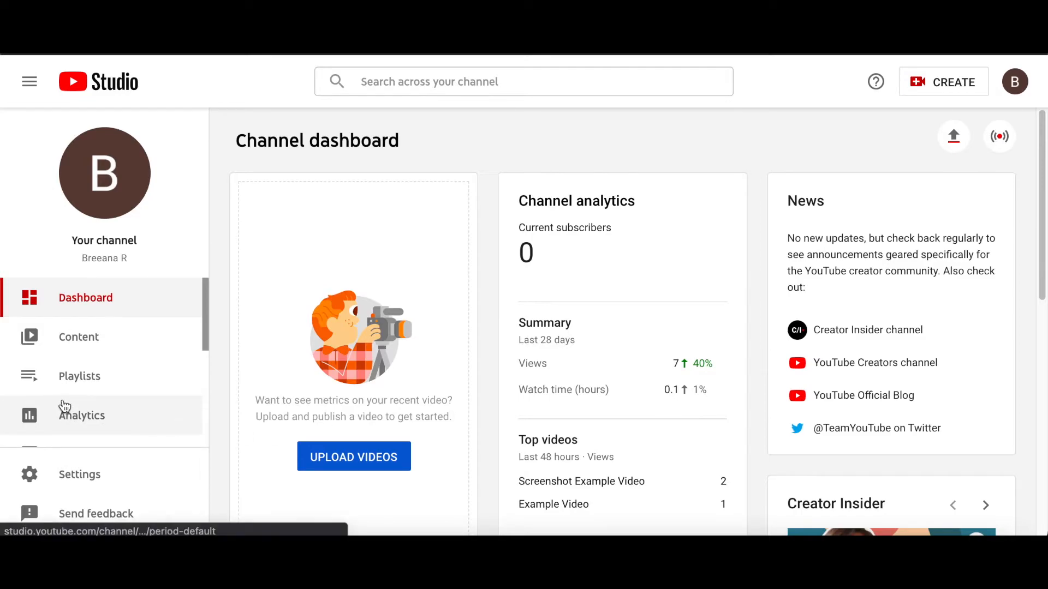
click(66, 347)
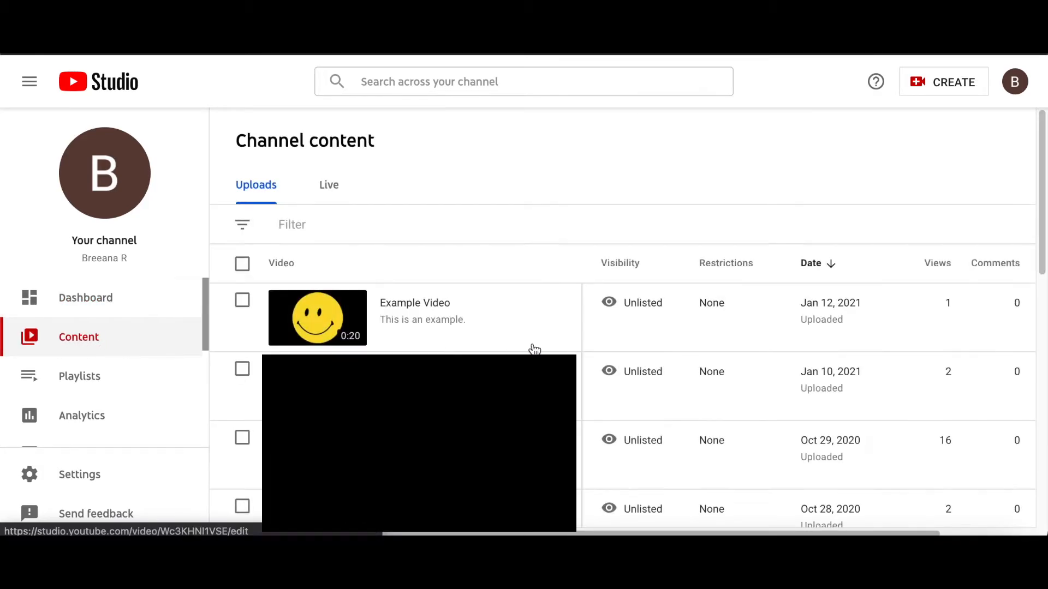
mouse_move(534, 349)
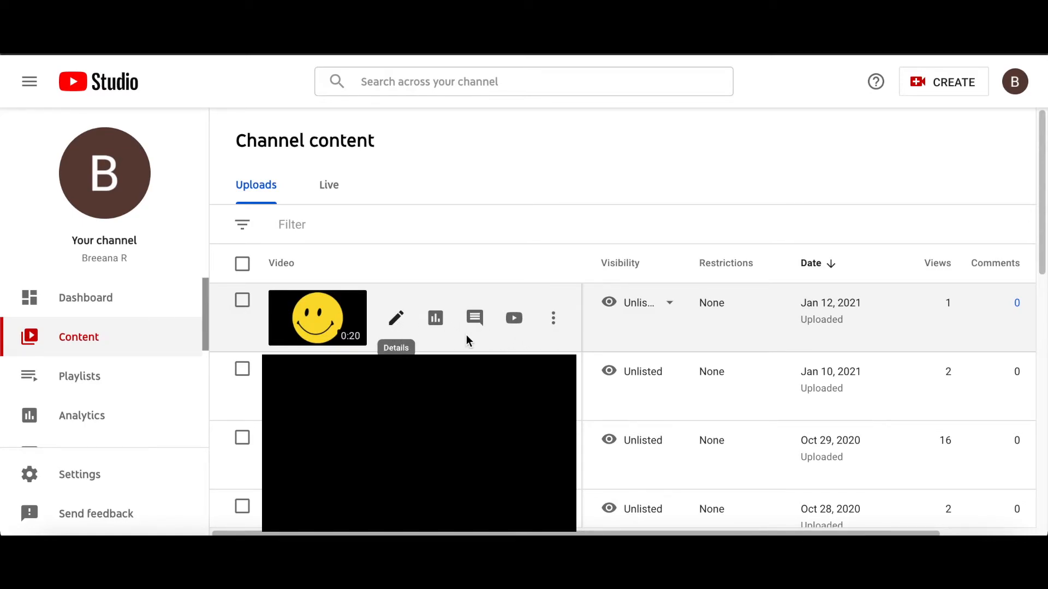
click(397, 322)
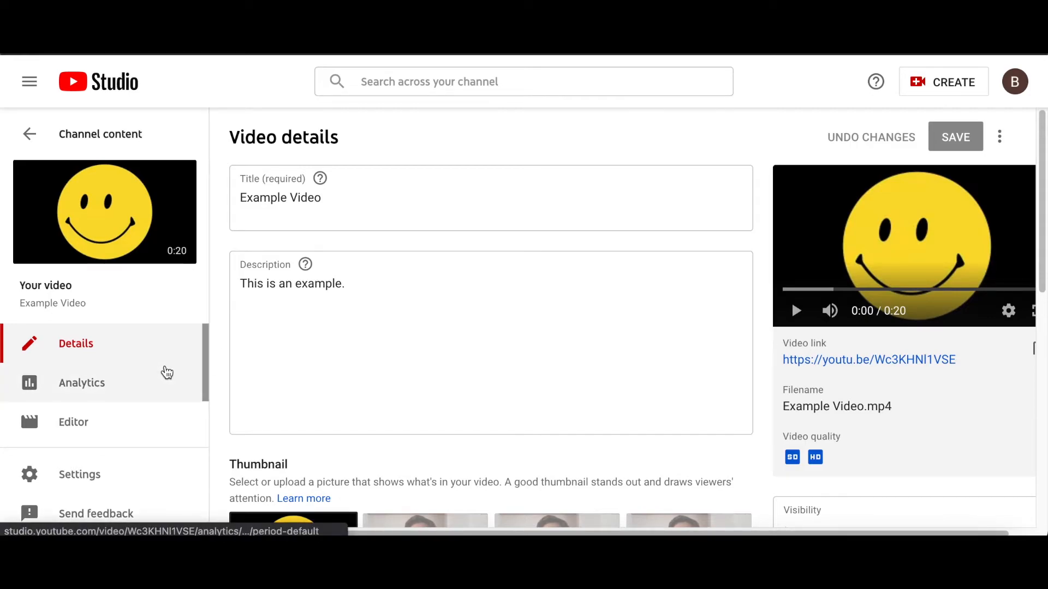
Duplicate the automatic English subtitles for editing and publish them
scroll(165, 374, down, 2)
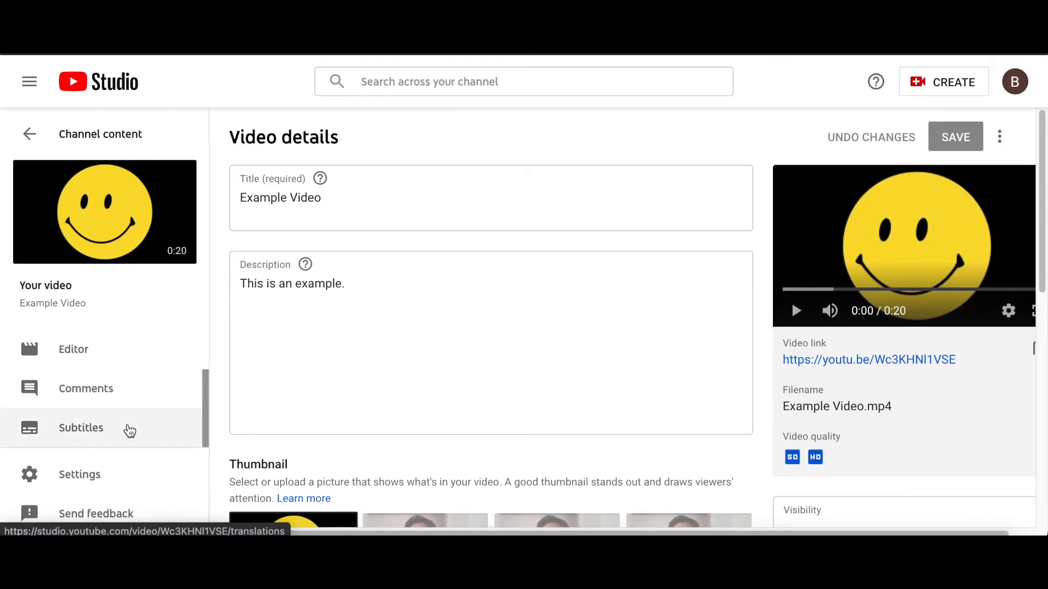
click(130, 431)
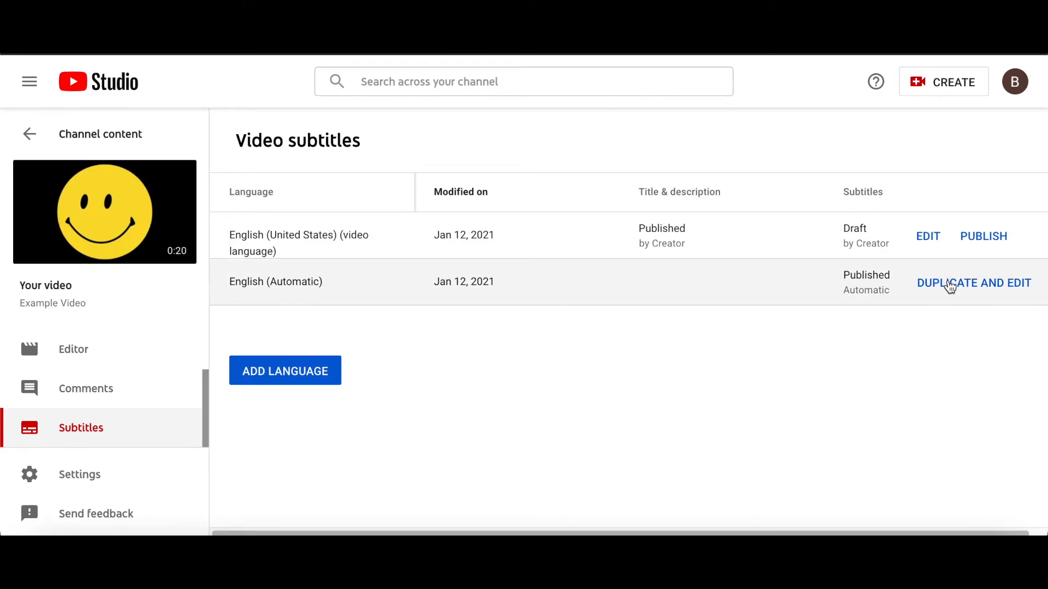
click(949, 286)
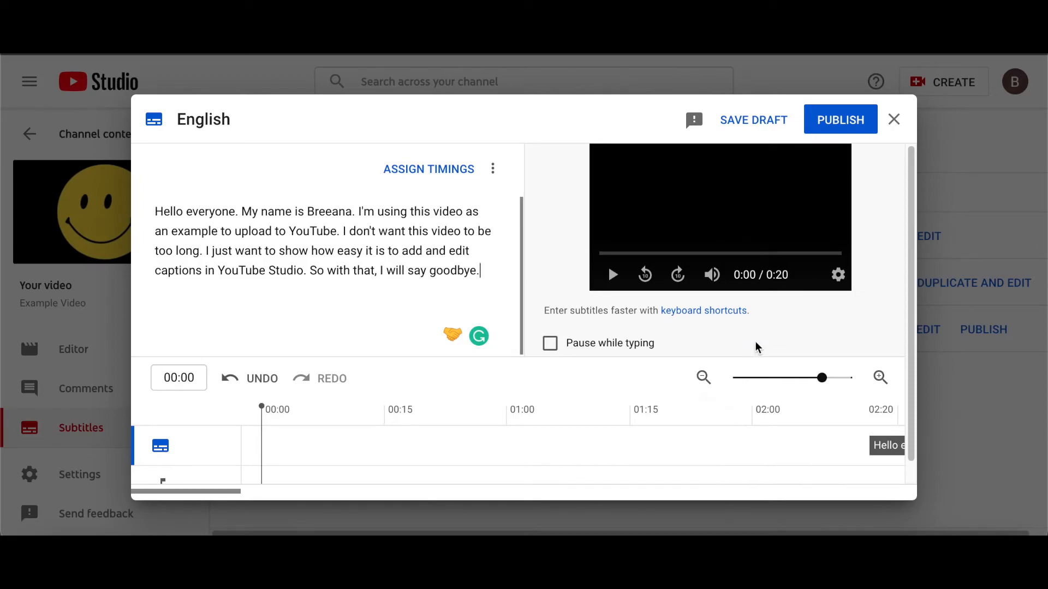
click(854, 122)
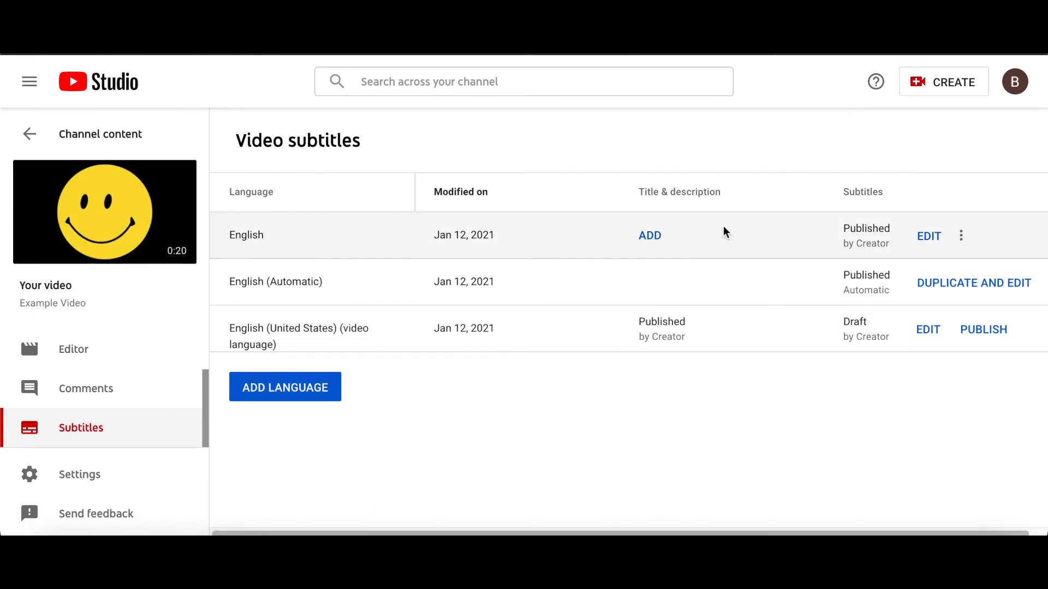
Open the video on YouTube to view it
mouse_move(110, 241)
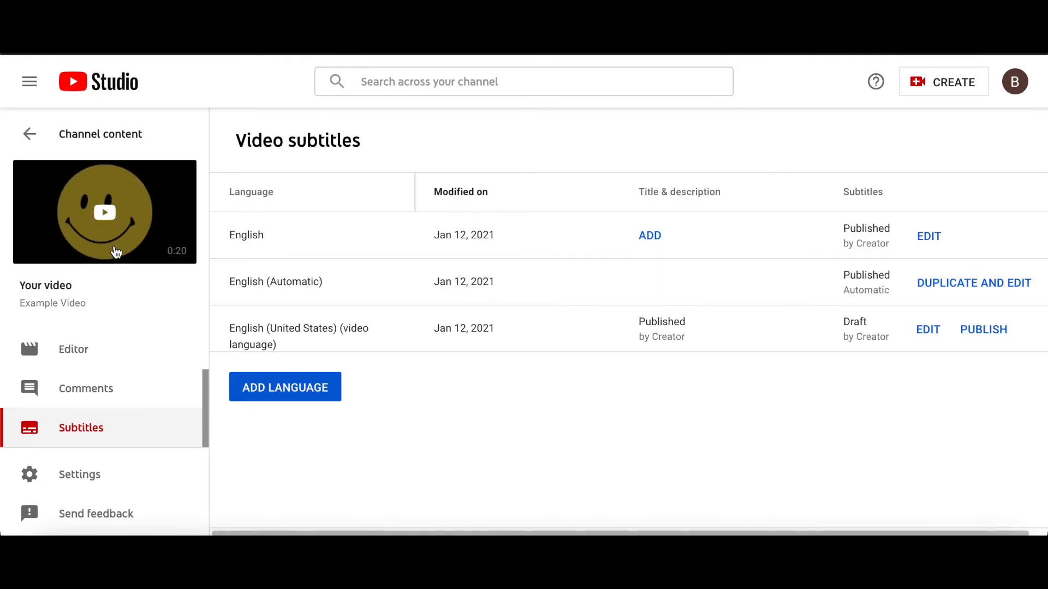
click(107, 211)
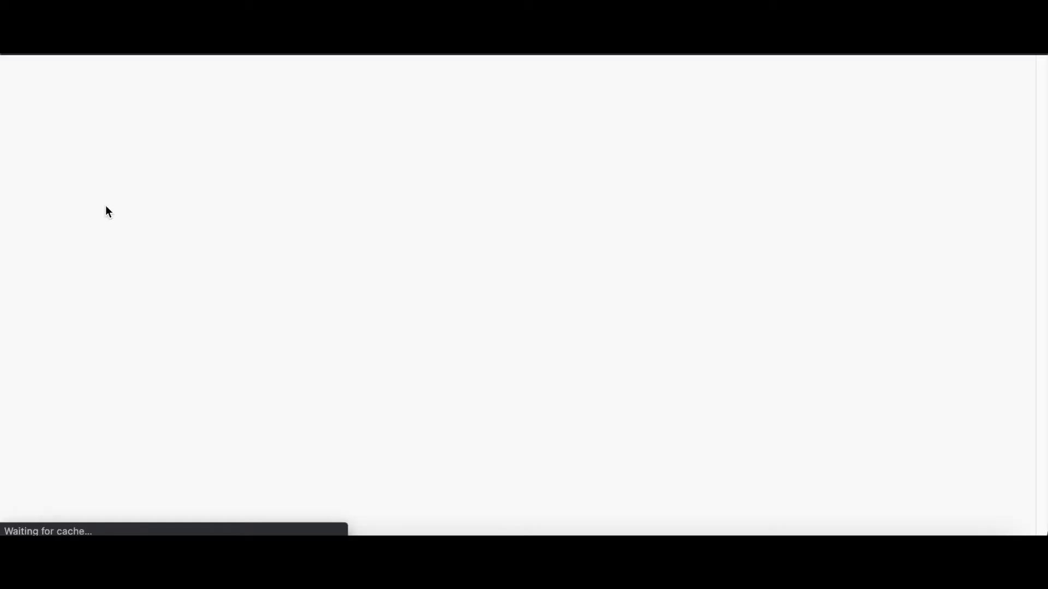